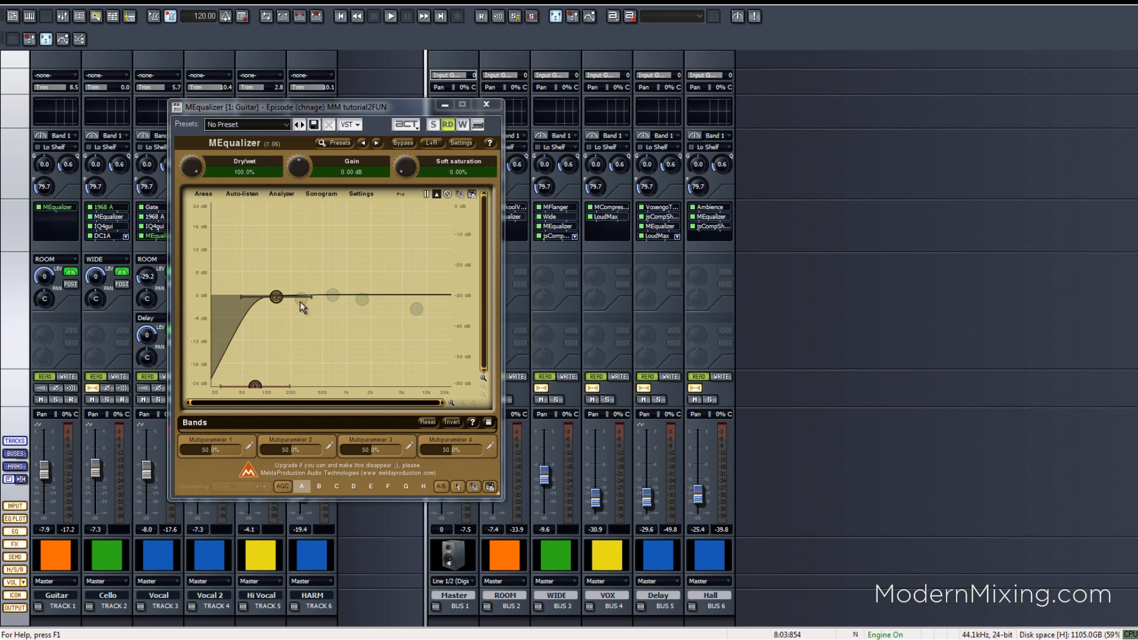
# - Lower the idle MEqualizer band node to about -18 dB near 300 Hz
pyautogui.moveTo(301, 299); pyautogui.dragTo(308, 371)
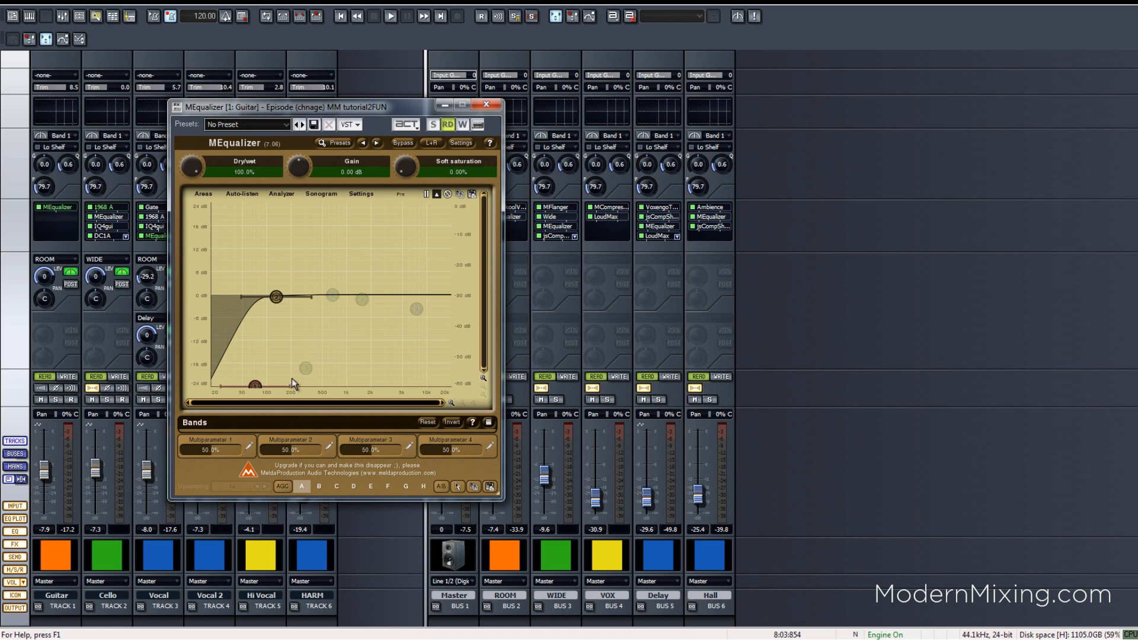
# - Try the inactive band around 410–426 Hz, start playback, then settle it at 335 Hz, -18 dB
pyautogui.moveTo(312, 360)
pyautogui.moveTo(312, 360)
pyautogui.mouseDown()
pyautogui.moveTo(329, 361)
pyautogui.moveTo(325, 375)
pyautogui.moveTo(320, 362)
pyautogui.mouseUp()
pyautogui.moveTo(320, 361)
pyautogui.mouseDown()
pyautogui.moveTo(316, 391)
pyautogui.moveTo(337, 360)
pyautogui.moveTo(300, 382)
pyautogui.moveTo(314, 343)
pyautogui.moveTo(302, 359)
pyautogui.mouseUp()
pyautogui.moveTo(302, 359); pyautogui.dragTo(314, 358)
pyautogui.press('space')
pyautogui.moveTo(310, 354)
pyautogui.mouseDown()
pyautogui.moveTo(322, 375)
pyautogui.moveTo(304, 290)
pyautogui.moveTo(328, 310)
pyautogui.moveTo(314, 290)
pyautogui.moveTo(328, 319)
pyautogui.moveTo(314, 356)
pyautogui.mouseUp()
# - Toggle band 3's deep notch, sweep it from 279 to 329 Hz, disable it, and park it at 117 Hz
pyautogui.doubleClick(317, 374)
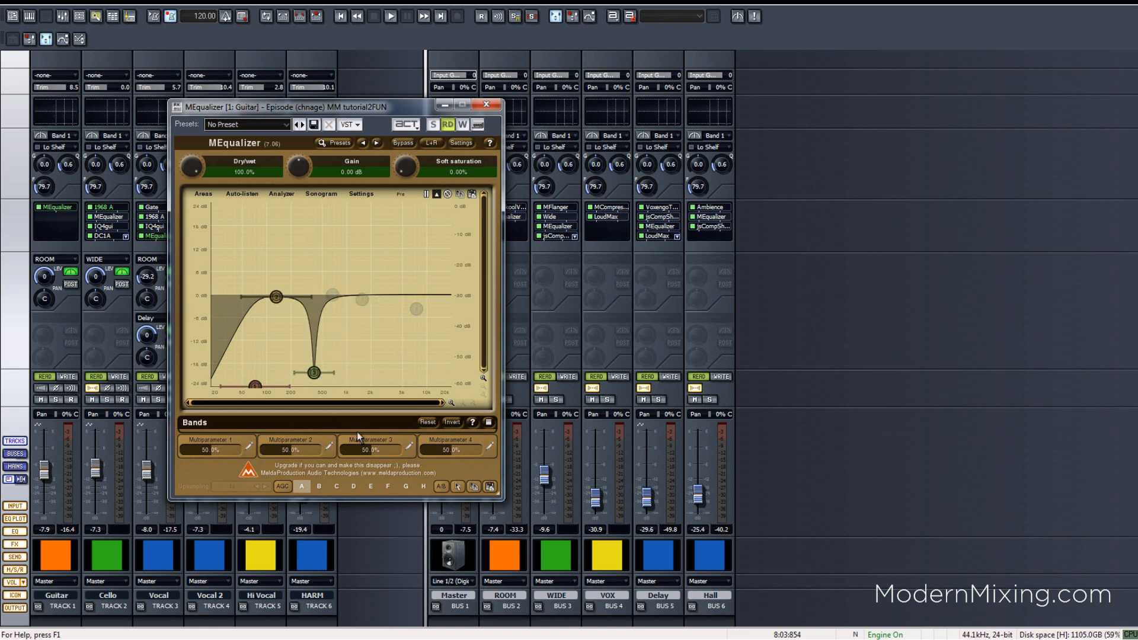
pyautogui.doubleClick(316, 375)
pyautogui.moveTo(319, 384); pyautogui.dragTo(305, 382)
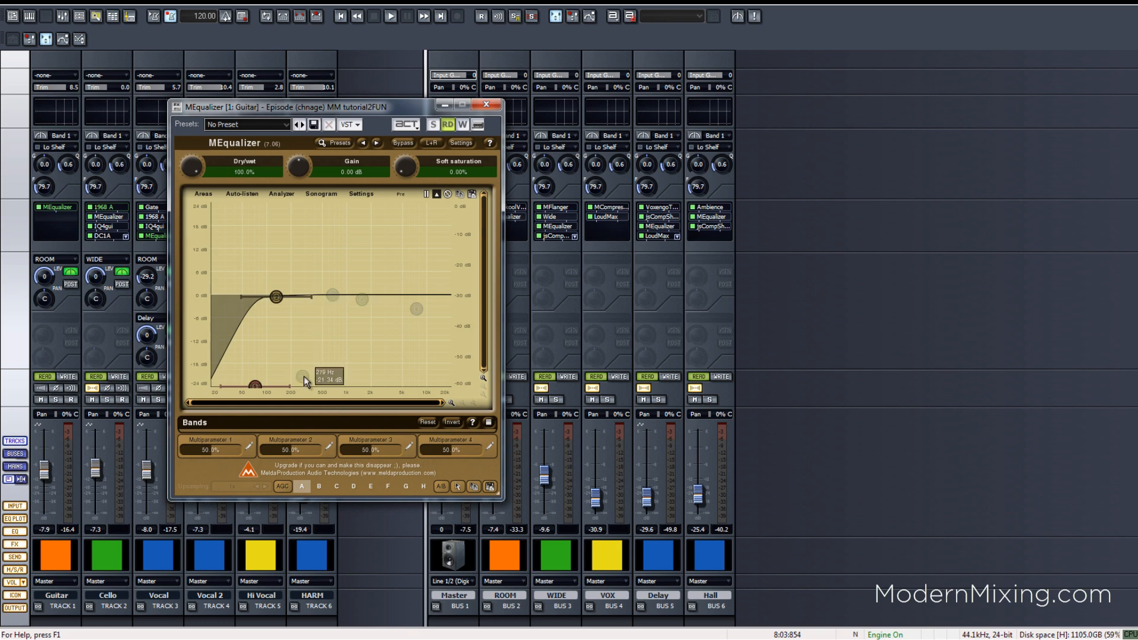
pyautogui.doubleClick(305, 378)
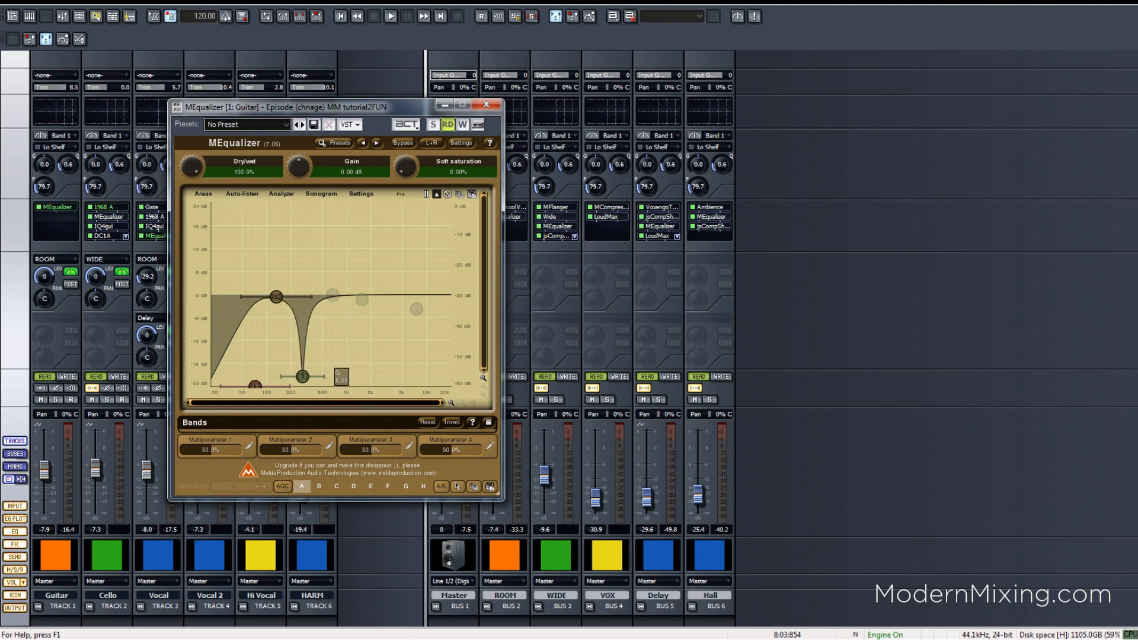
pyautogui.moveTo(306, 379); pyautogui.dragTo(312, 375)
pyautogui.doubleClick(311, 375)
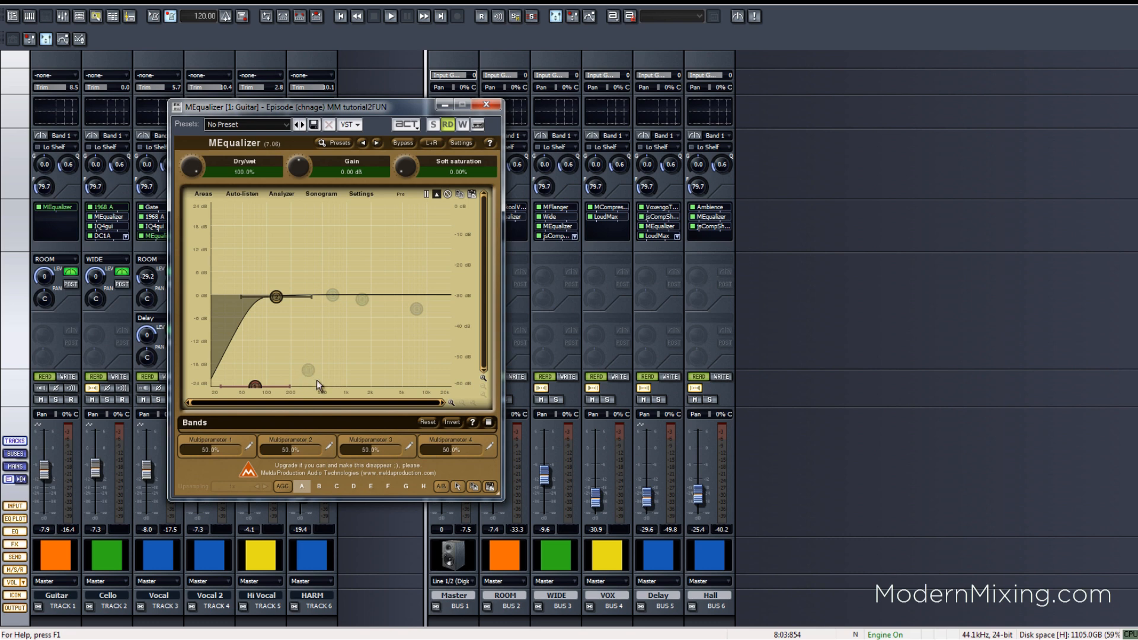
pyautogui.moveTo(311, 377)
pyautogui.moveTo(312, 380); pyautogui.dragTo(278, 379)
# - During playback, enable the deep notch at about 119 Hz with Q 3.94, then disable it
pyautogui.press('space')
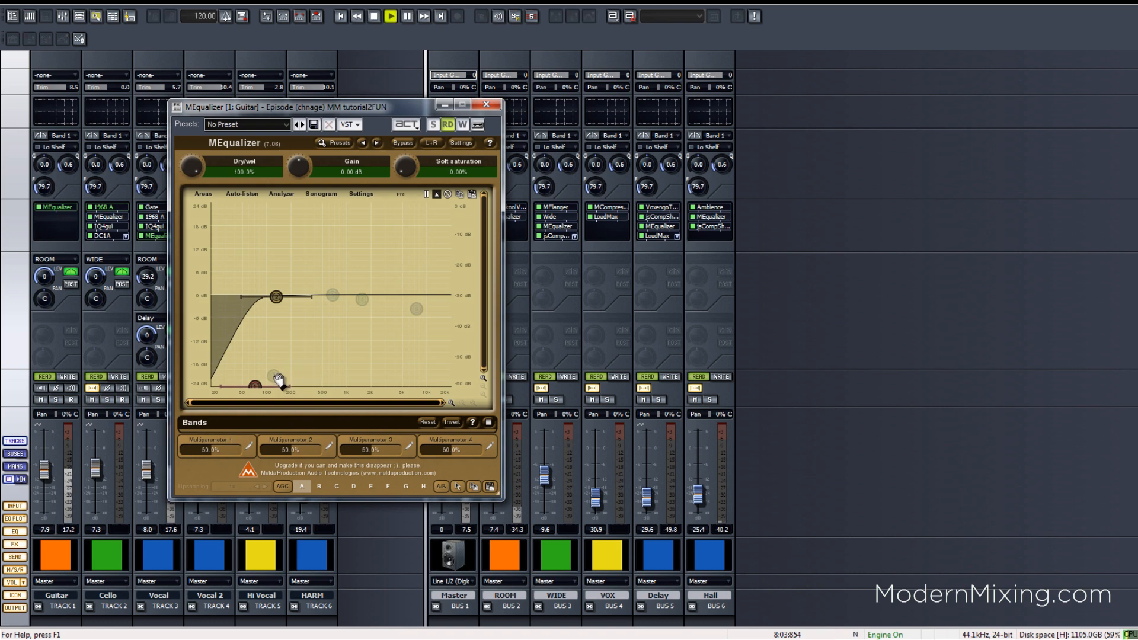
pyautogui.doubleClick(277, 378)
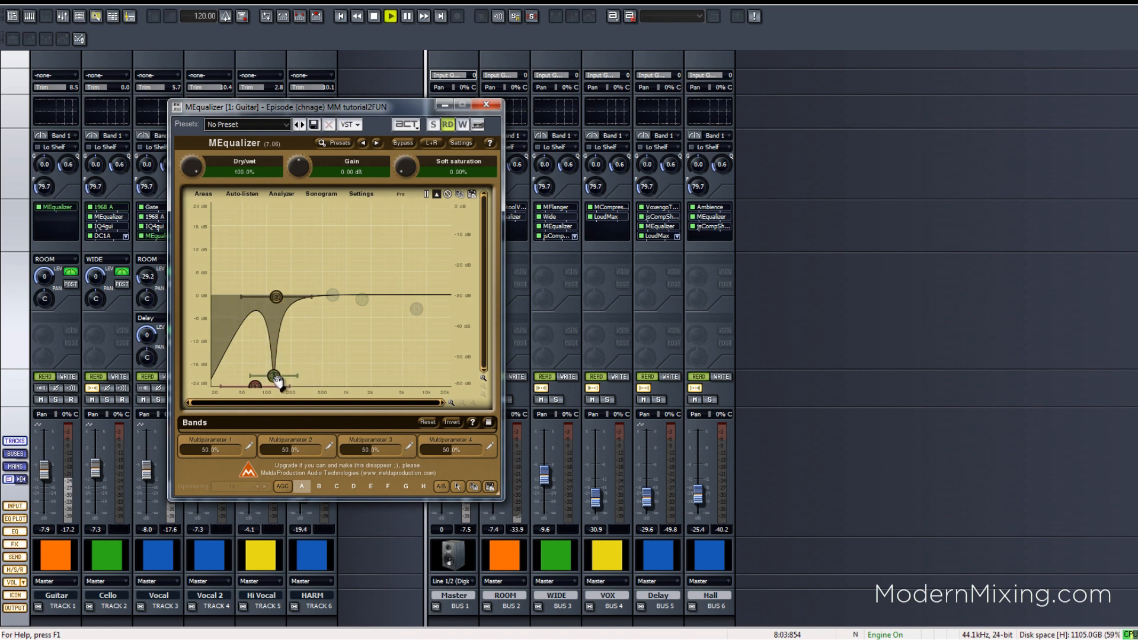
pyautogui.moveTo(300, 376); pyautogui.dragTo(298, 377)
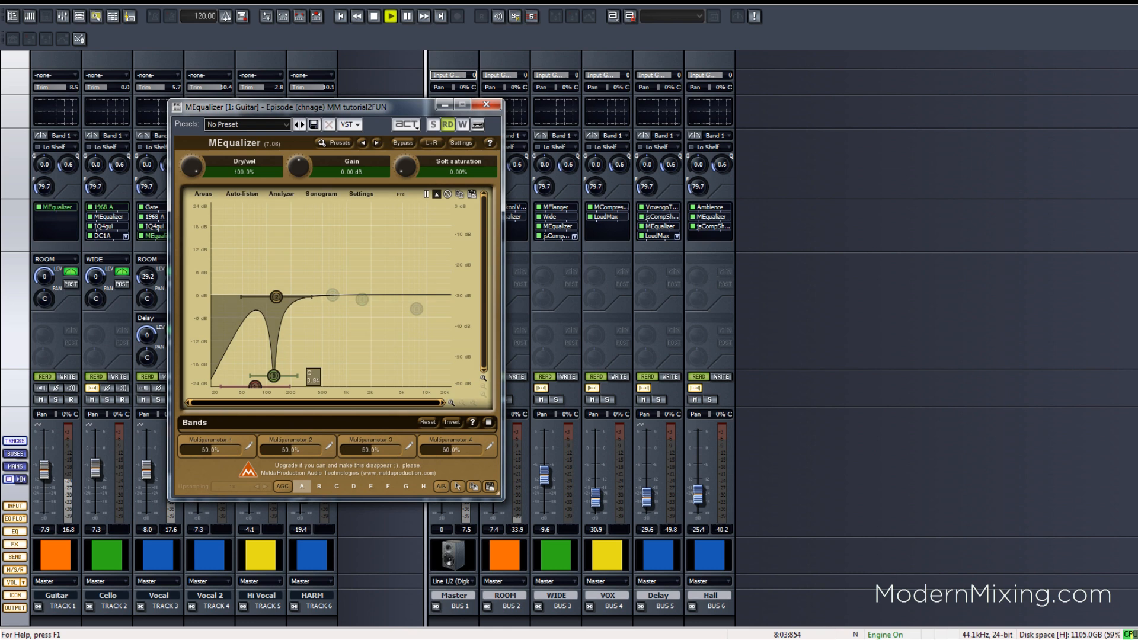
pyautogui.doubleClick(274, 377)
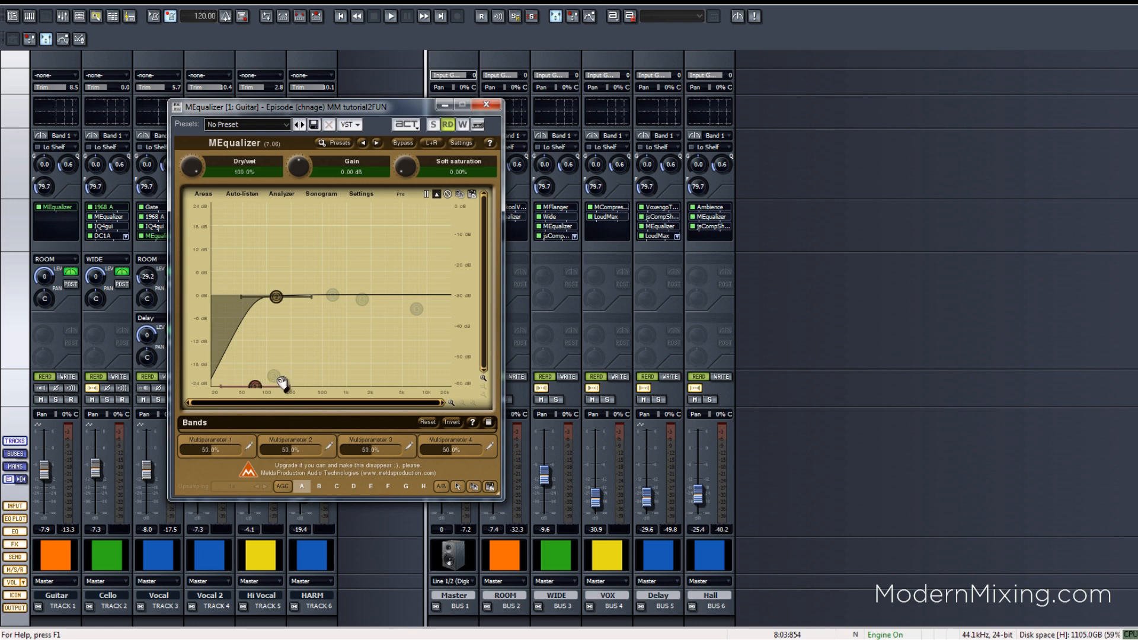
# - Audition the deep notch at about 361 Hz during playback, then stop and disable it
pyautogui.moveTo(274, 382); pyautogui.dragTo(313, 384)
pyautogui.press('space')
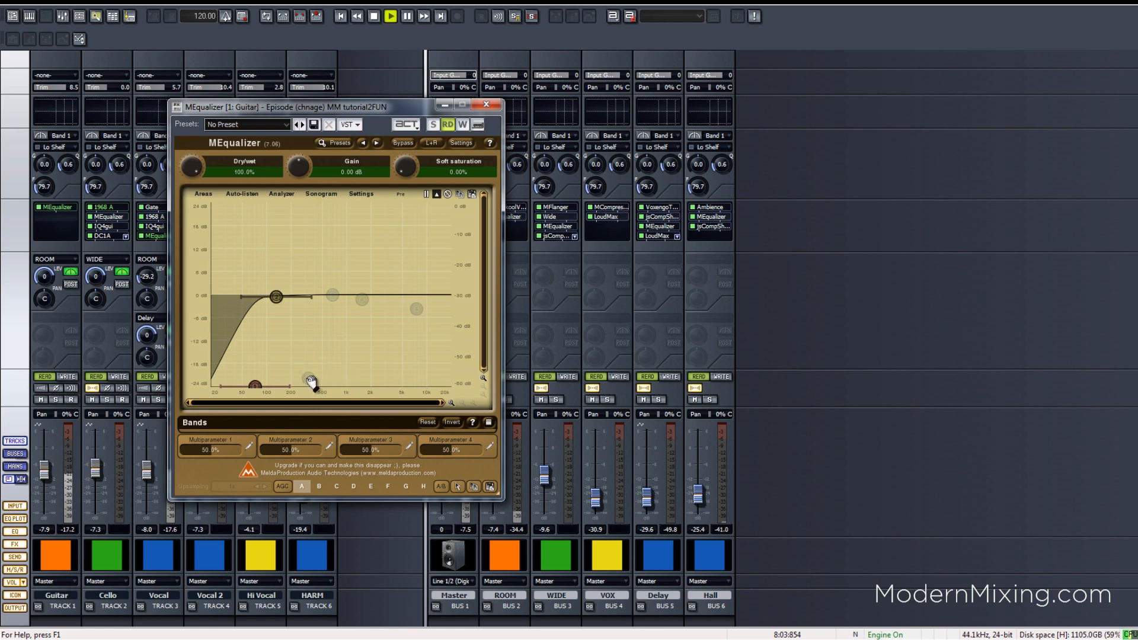
pyautogui.doubleClick(309, 380)
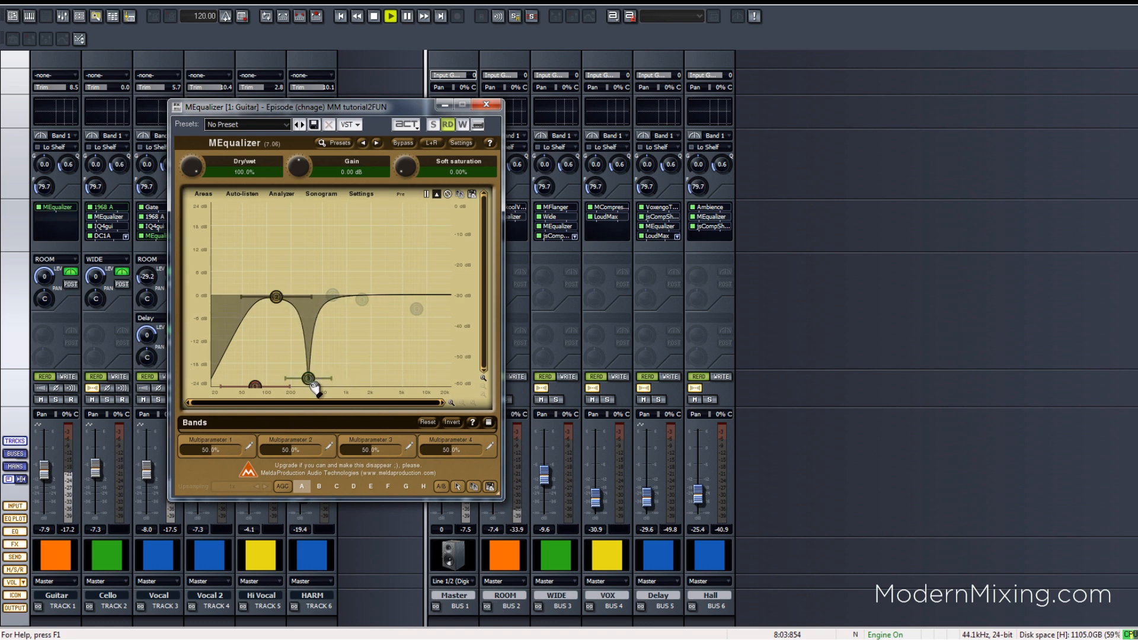
pyautogui.press('space')
pyautogui.doubleClick(309, 380)
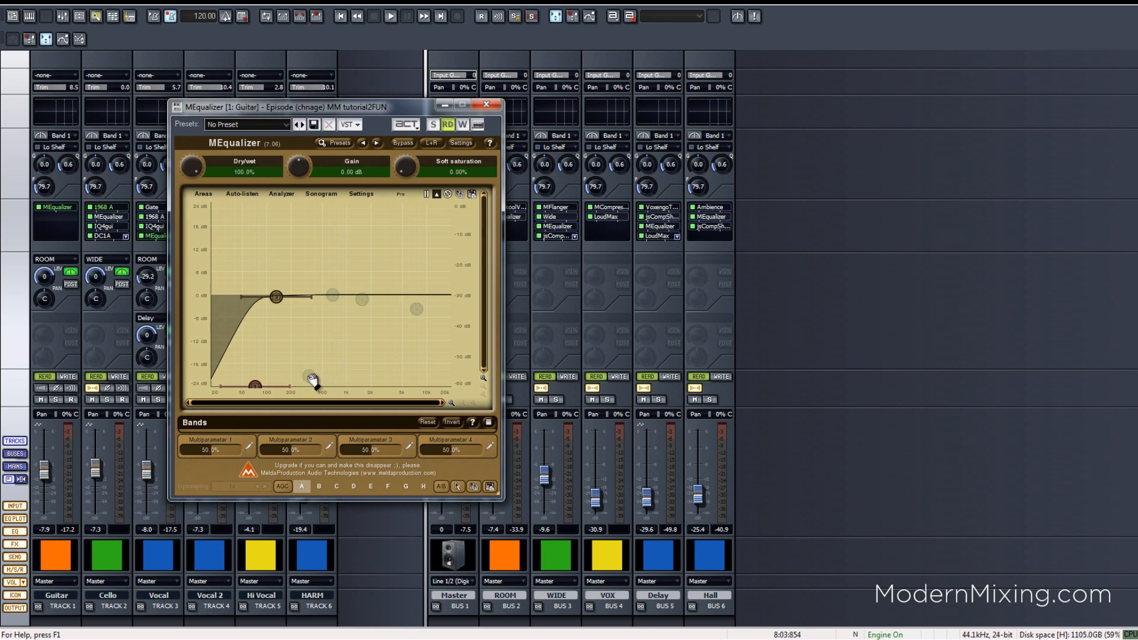
# - Raise band 3 to about -15 dB and compare its notch on and off at 208 Hz during playback. Leave it on, nudged slightly lower
pyautogui.moveTo(307, 379)
pyautogui.mouseDown()
pyautogui.moveTo(310, 364)
pyautogui.moveTo(296, 365)
pyautogui.moveTo(313, 362)
pyautogui.mouseUp()
pyautogui.press('space')
pyautogui.doubleClick(296, 366)
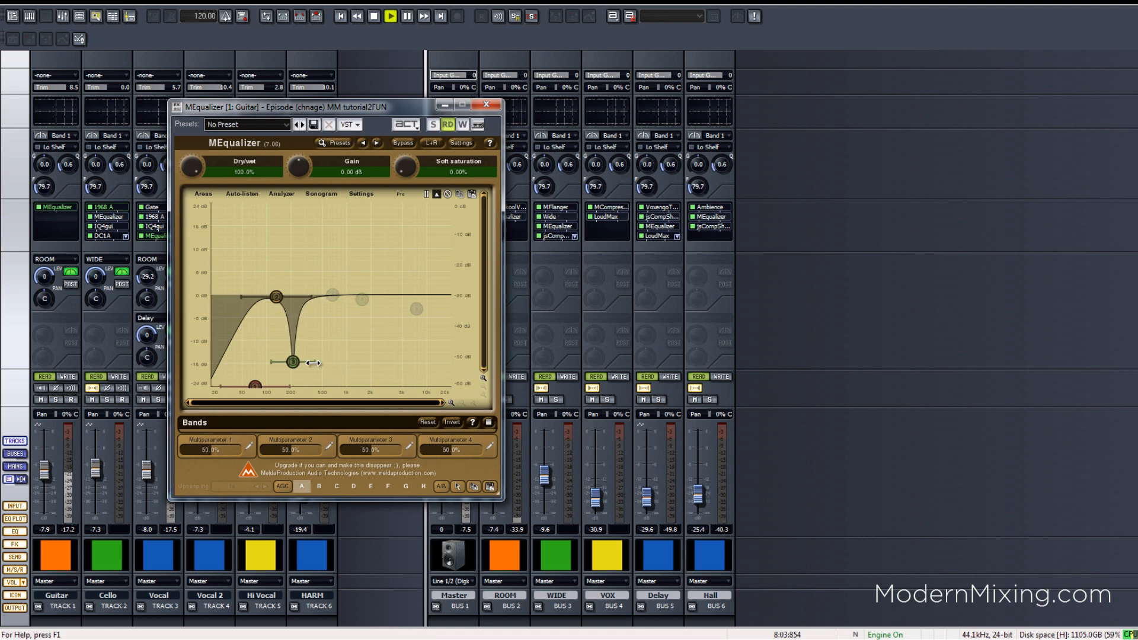
pyautogui.doubleClick(294, 364)
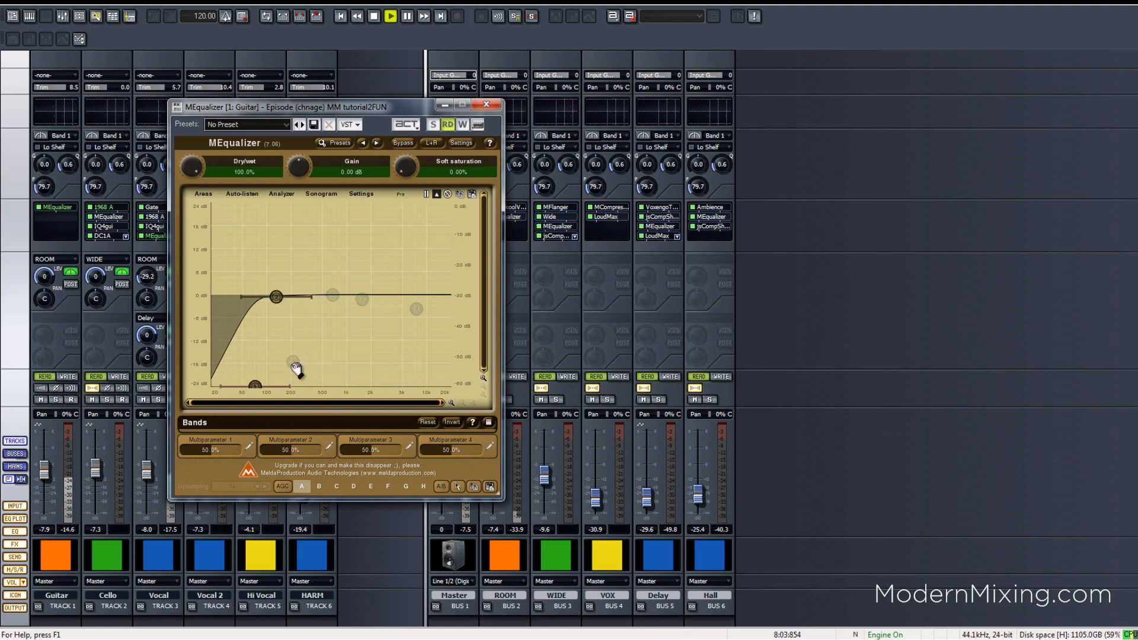
pyautogui.doubleClick(295, 366)
pyautogui.moveTo(298, 363); pyautogui.dragTo(296, 363)
pyautogui.press('space')
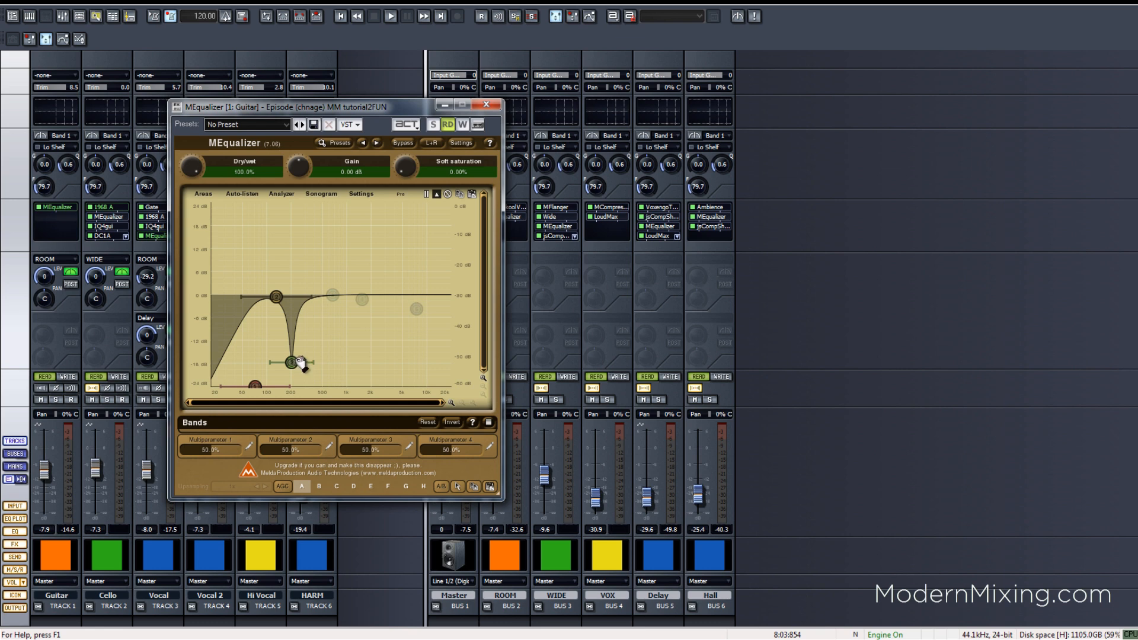
# - Deepen the notch to -19 dB at 204 Hz, compare it at 125 Hz and 200 Hz, then disable it
pyautogui.moveTo(293, 362)
pyautogui.mouseDown()
pyautogui.moveTo(311, 366)
pyautogui.moveTo(295, 349)
pyautogui.moveTo(291, 370)
pyautogui.moveTo(314, 368)
pyautogui.moveTo(288, 369)
pyautogui.moveTo(305, 303)
pyautogui.moveTo(305, 341)
pyautogui.moveTo(276, 334)
pyautogui.moveTo(292, 340)
pyautogui.mouseUp()
pyautogui.doubleClick(305, 333)
pyautogui.doubleClick(276, 334)
pyautogui.doubleClick(276, 336)
pyautogui.doubleClick(292, 341)
pyautogui.doubleClick(292, 340)
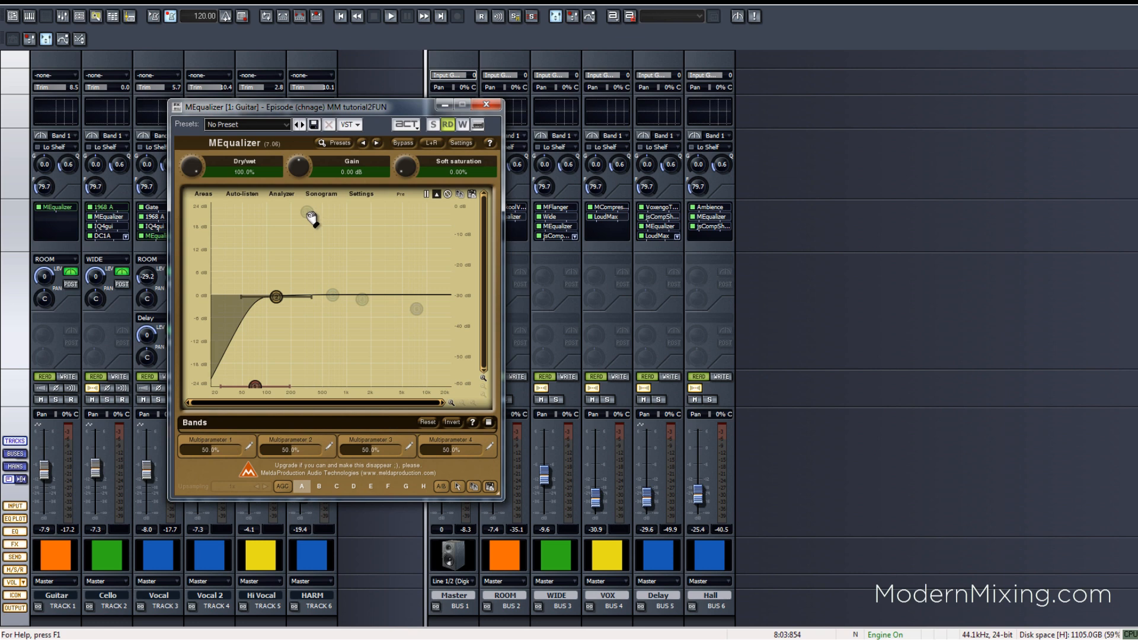
# - Add a bell band near 500 Hz and sweep it, boosted, through the low mids during playback
pyautogui.moveTo(310, 216); pyautogui.dragTo(296, 195)
pyautogui.press('space')
pyautogui.moveTo(301, 197); pyautogui.dragTo(303, 292)
pyautogui.press('space')
# - Turn band 3 into a -5.6 dB dip, compare it on and off, and nudge it to about 531 Hz
pyautogui.moveTo(304, 297); pyautogui.dragTo(326, 317)
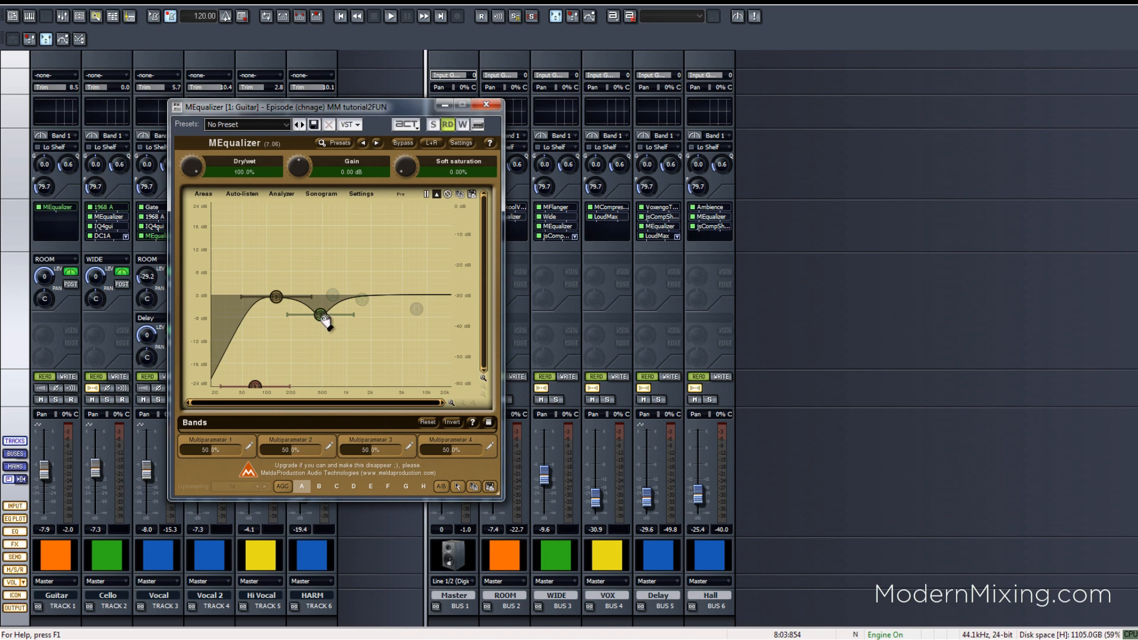
pyautogui.doubleClick(324, 317)
pyautogui.doubleClick(326, 315)
pyautogui.moveTo(330, 315); pyautogui.dragTo(290, 313)
pyautogui.doubleClick(327, 317)
# - Compare the dip at about 780 Hz and 500 Hz, try a gentle -2.5 dB dip, then disable it
pyautogui.doubleClick(339, 318)
pyautogui.doubleClick(339, 313)
pyautogui.doubleClick(324, 314)
pyautogui.doubleClick(324, 314)
pyautogui.doubleClick(325, 301)
pyautogui.doubleClick(286, 374)
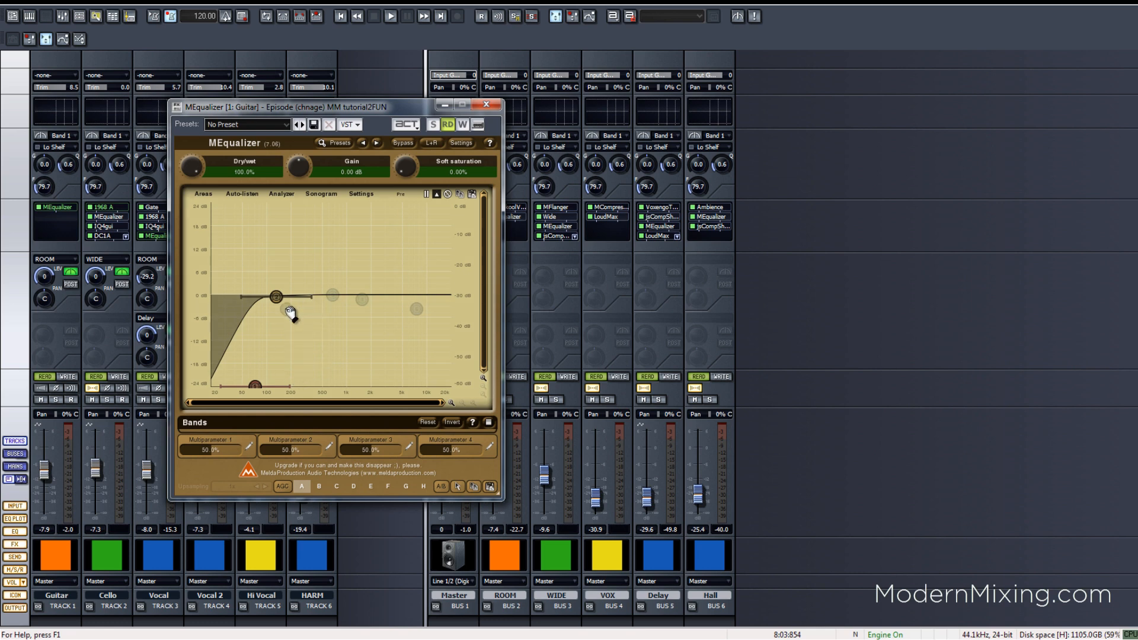